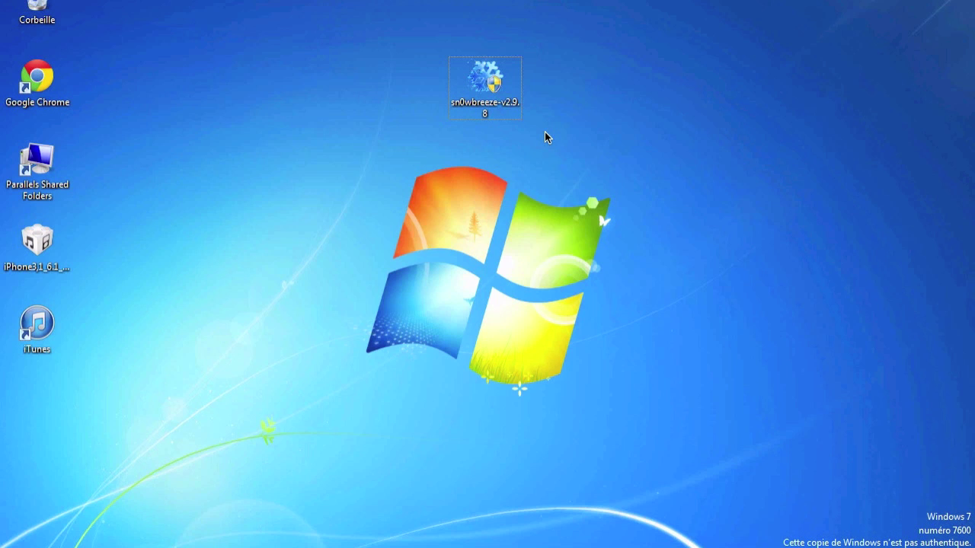
# - Launch sn0wbreeze v2.9.8 as administrator, accept its disclaimer and proceed to the IPSW selection
pyautogui.click(474, 70)
pyautogui.rightClick(474, 70)
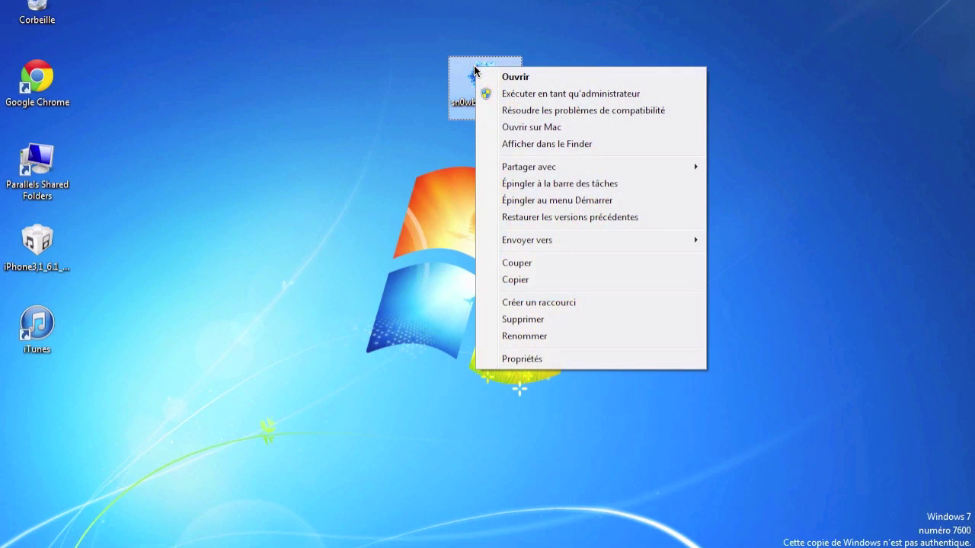
pyautogui.click(525, 94)
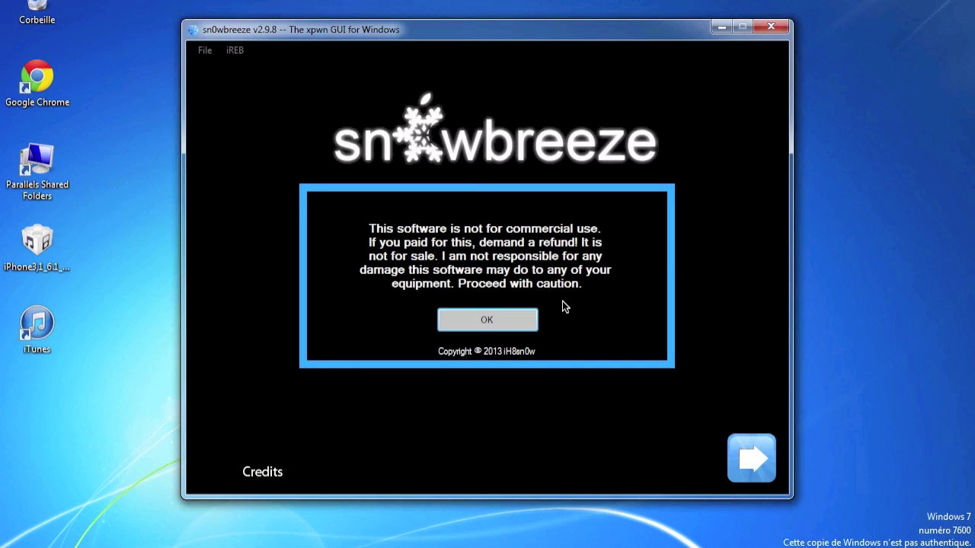
pyautogui.click(499, 320)
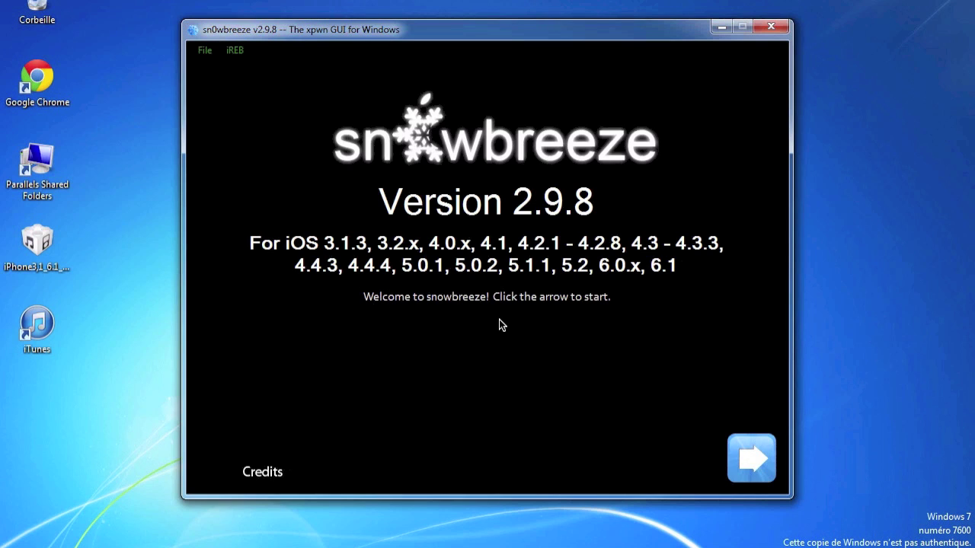
pyautogui.click(745, 455)
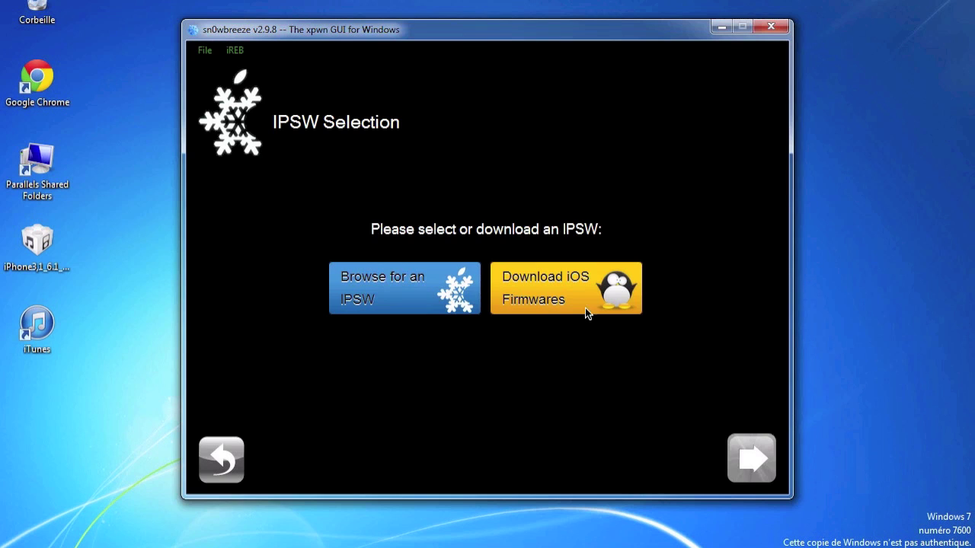
pyautogui.click(570, 288)
pyautogui.click(438, 262)
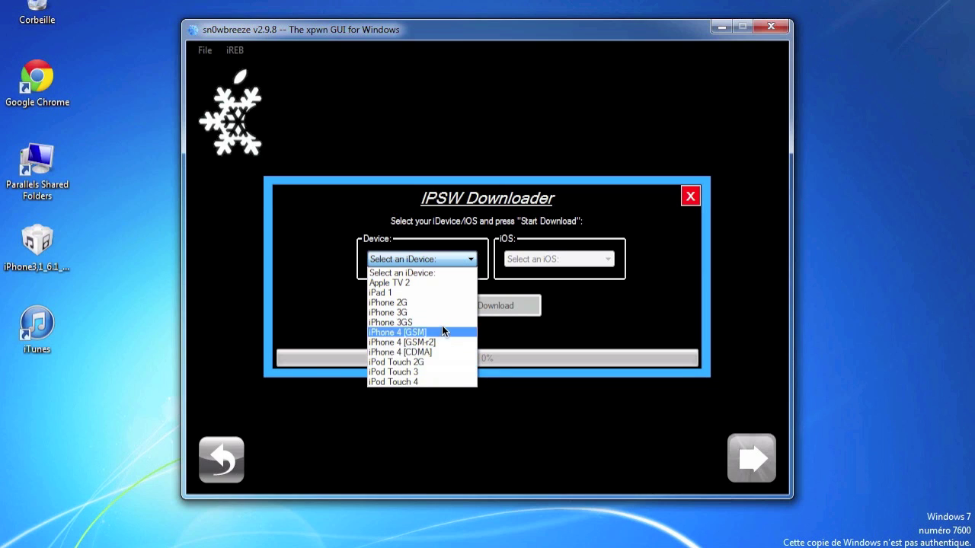
pyautogui.click(431, 332)
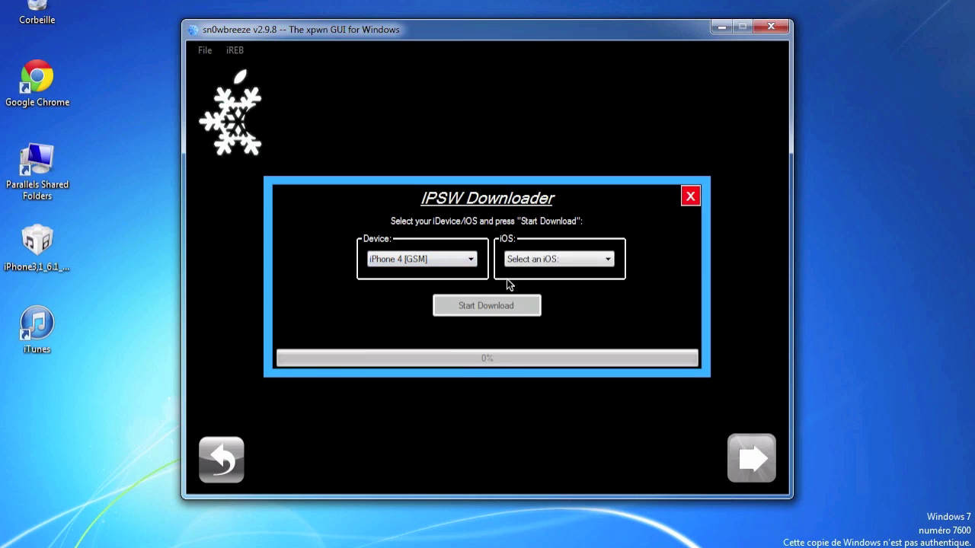
pyautogui.click(568, 259)
pyautogui.click(557, 423)
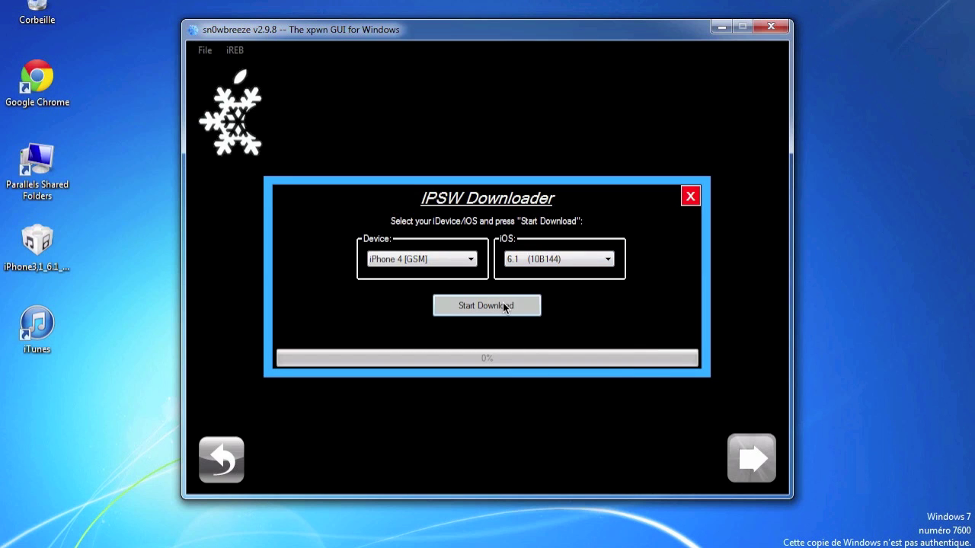
pyautogui.click(690, 196)
# - Load the iPhone3,1_6.1_10B144_Restore firmware file from the desktop and continue to the mode selection
pyautogui.click(398, 286)
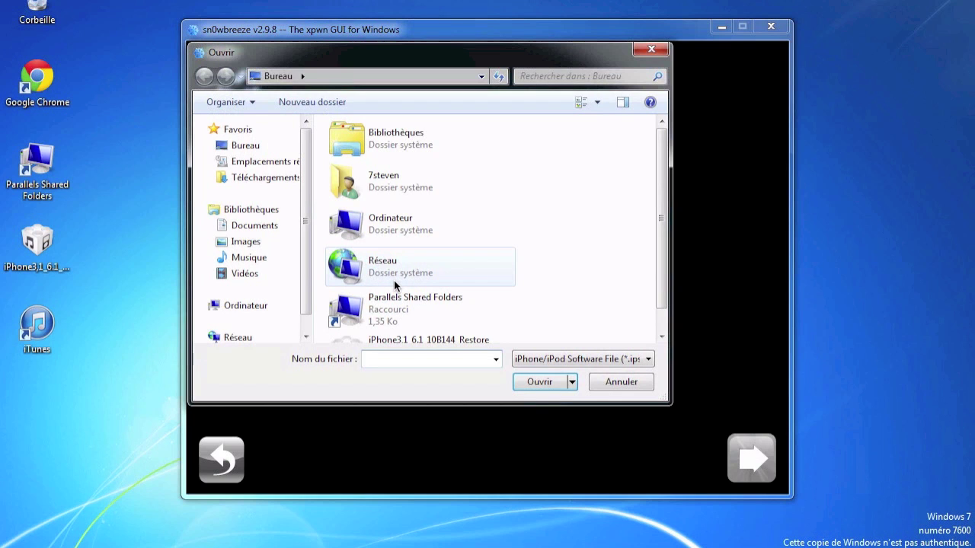
pyautogui.click(431, 340)
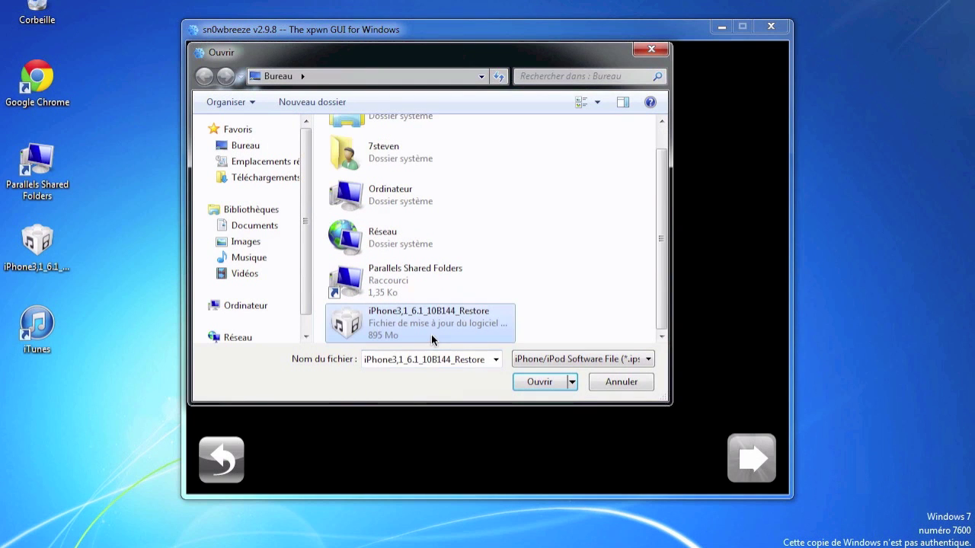
pyautogui.click(542, 383)
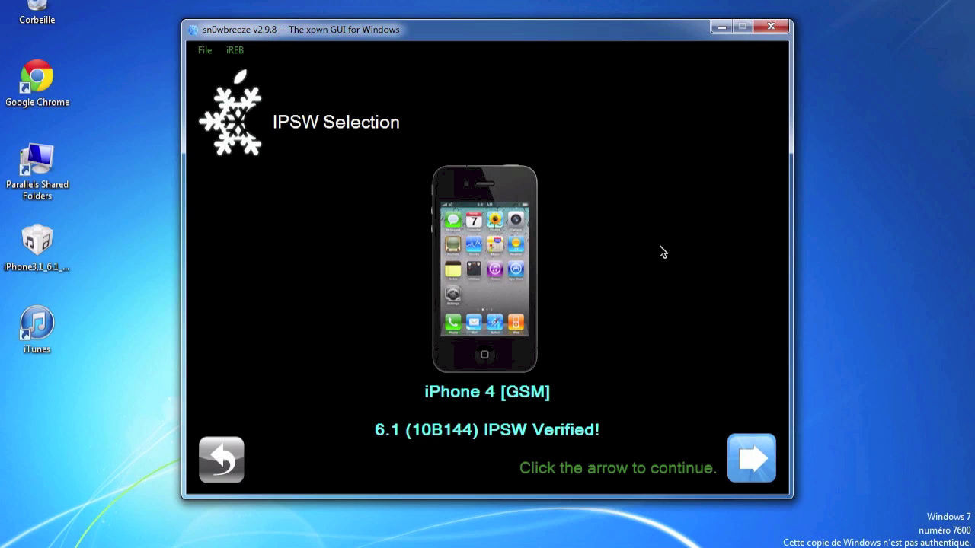
pyautogui.click(748, 460)
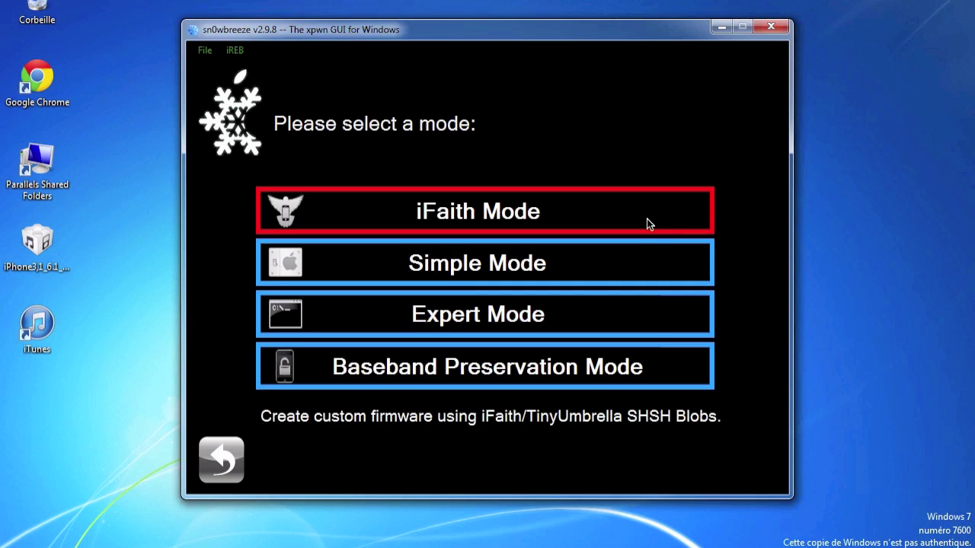
# - Build the custom firmware in Simple Mode with iPhone activation enabled, declining PacMan and the donation request
pyautogui.click(646, 257)
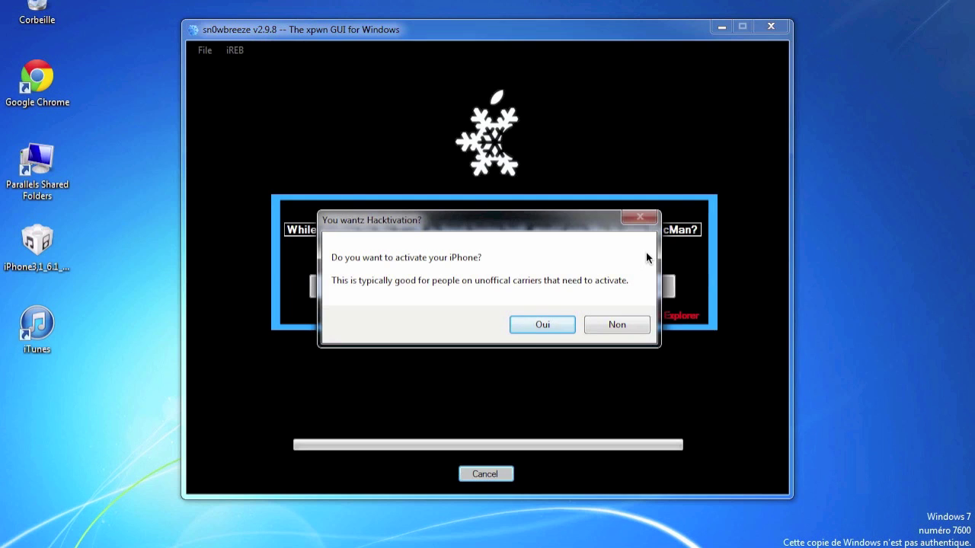
pyautogui.click(547, 320)
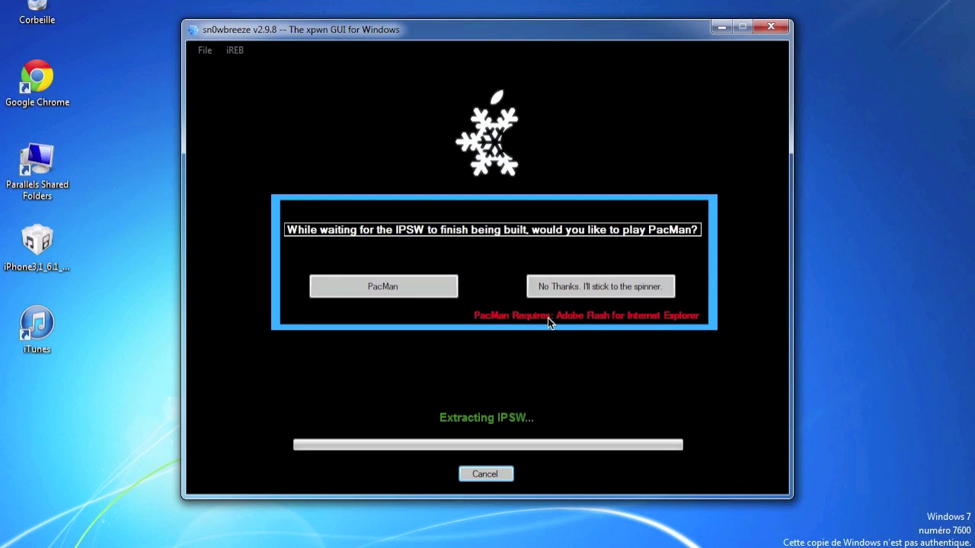
pyautogui.click(561, 290)
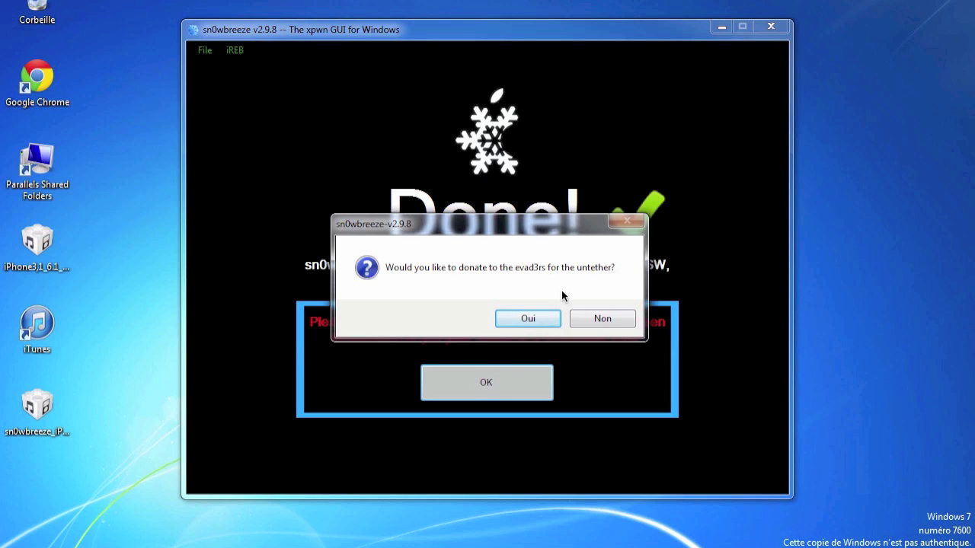
pyautogui.click(594, 320)
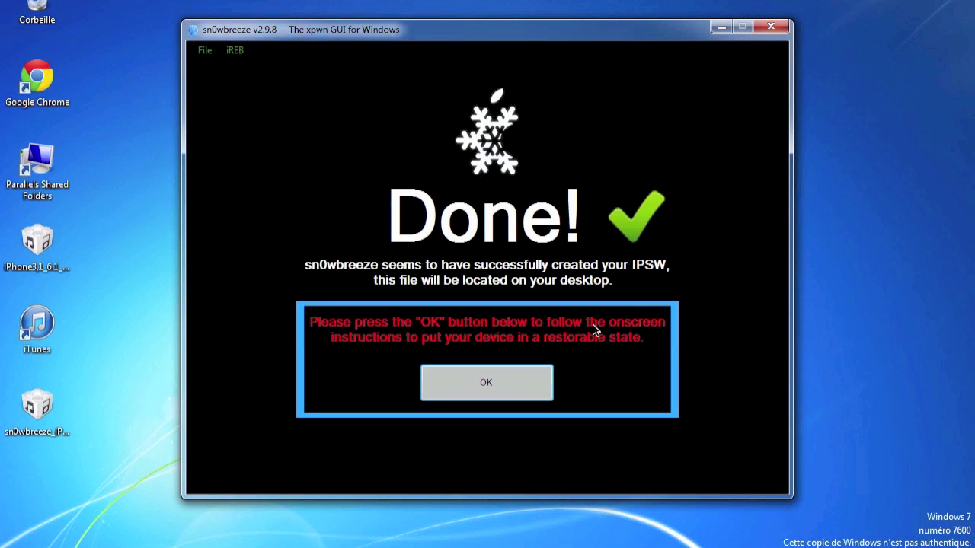
# - Put the connected iPhone into a pwned DFU state with DFU Pwner and close sn0wbreeze
pyautogui.click(509, 377)
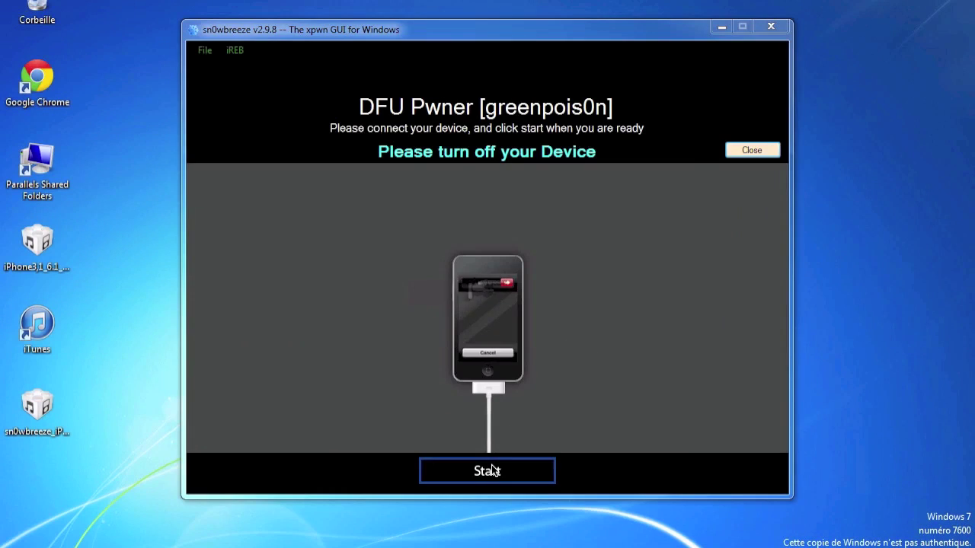
pyautogui.click(492, 469)
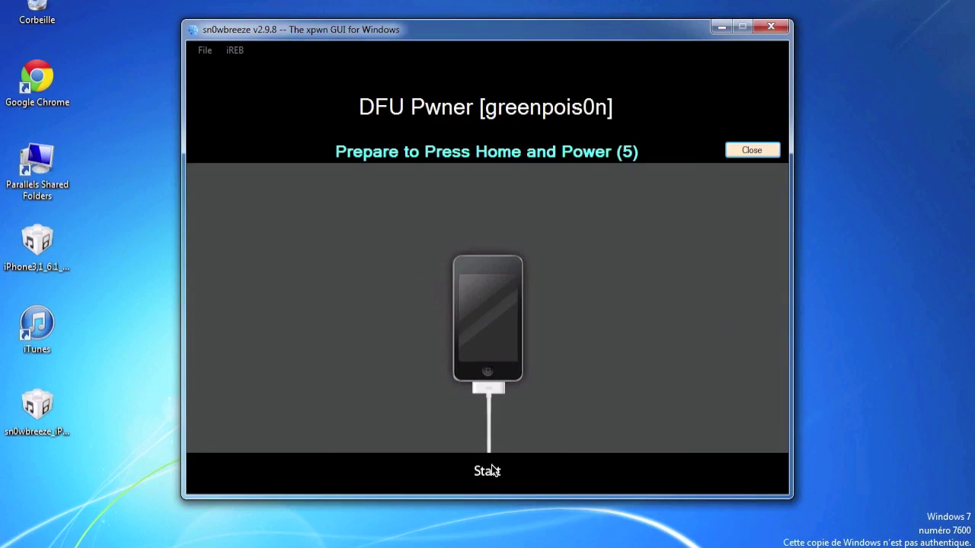
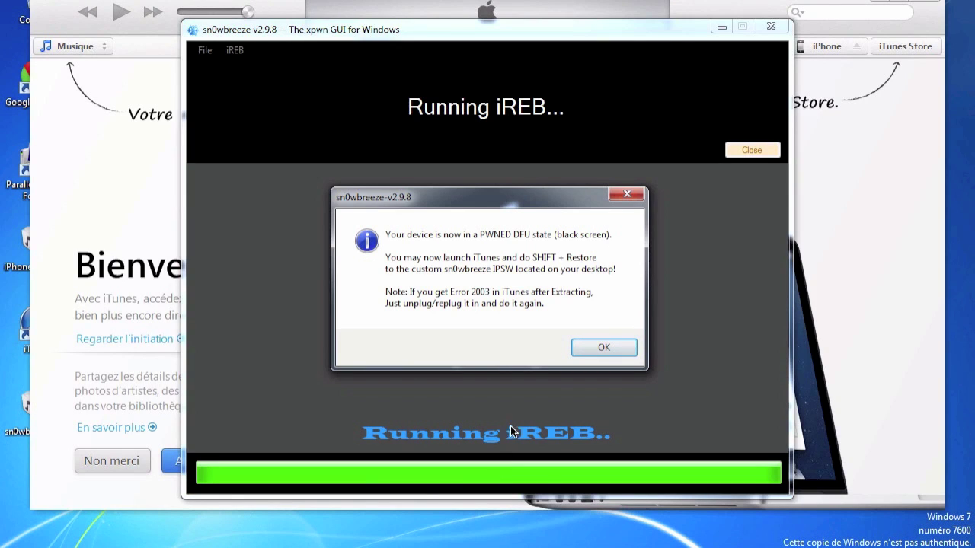
pyautogui.click(604, 348)
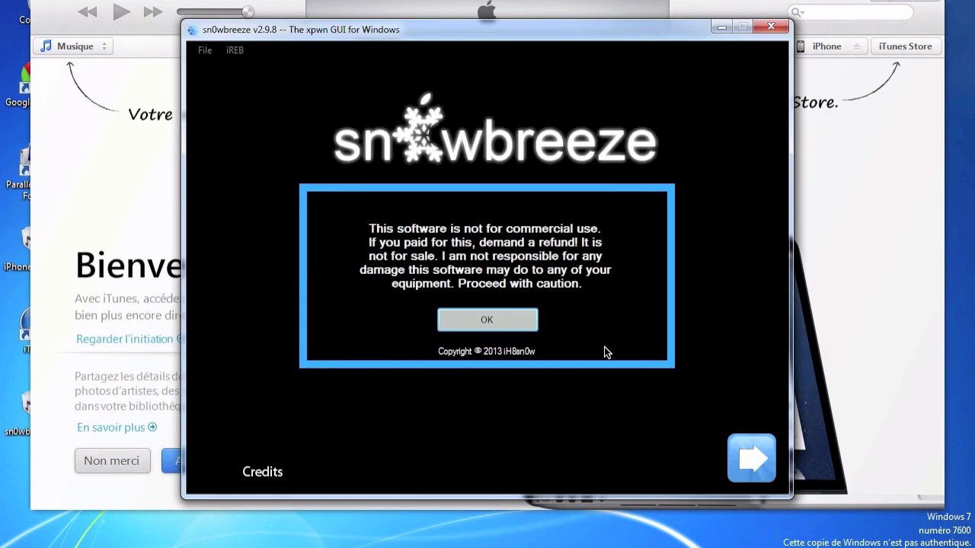
pyautogui.click(770, 28)
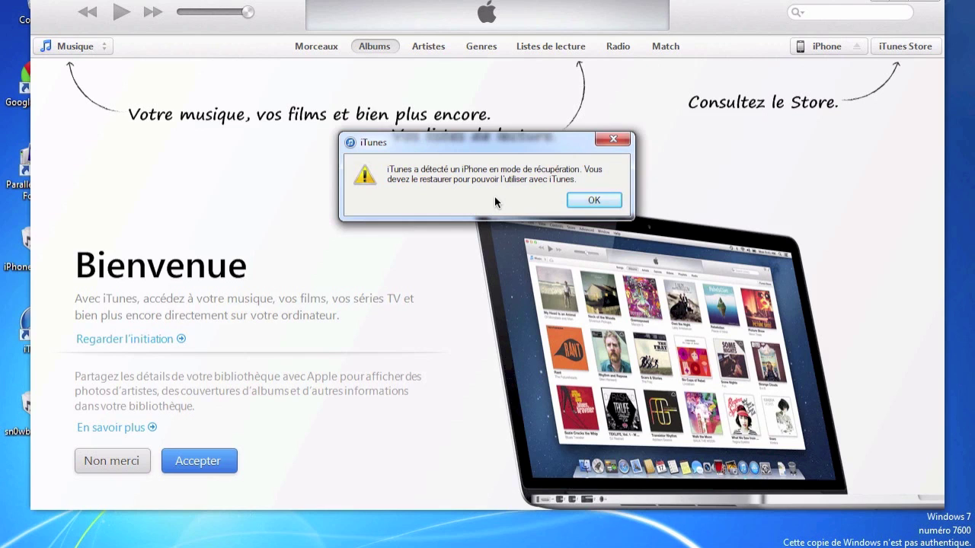
# - Dismiss the iTunes recovery alert, clear the iTunes window away and move the custom sn0wbreeze IPSW beside the sn0wbreeze program on the desktop
pyautogui.click(596, 200)
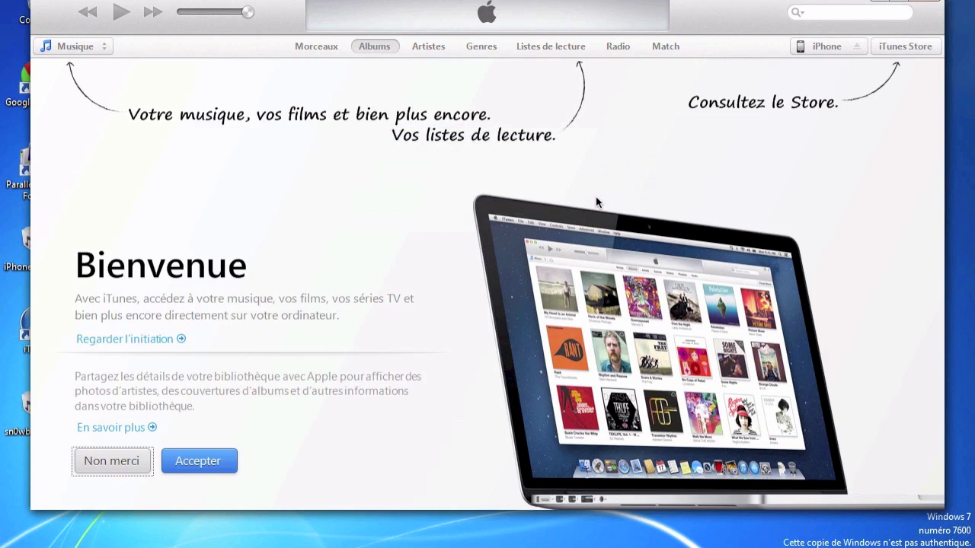
pyautogui.click(881, 4)
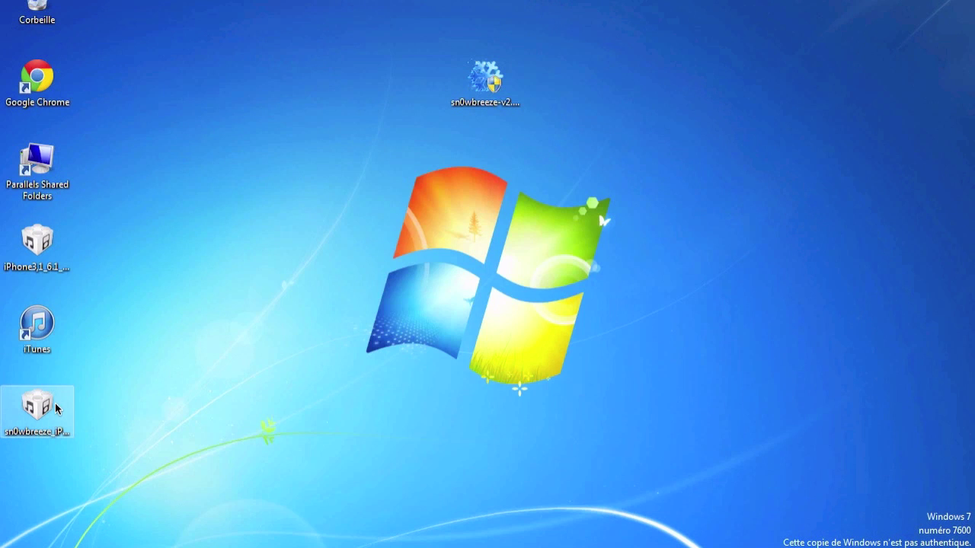
pyautogui.moveTo(38, 405); pyautogui.dragTo(578, 85)
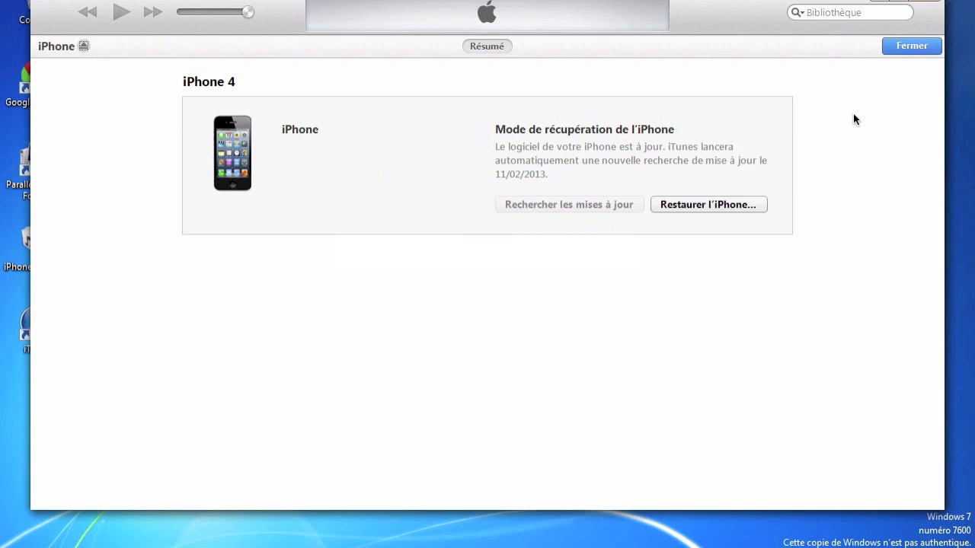
# - Restore the iPhone 4 in iTunes with the custom sn0wbreeze_iPhone_4-GSM-6.1-10B144 firmware file from the desktop
pyautogui.keyDown('shift'); pyautogui.click(697, 205); pyautogui.keyUp('shift')
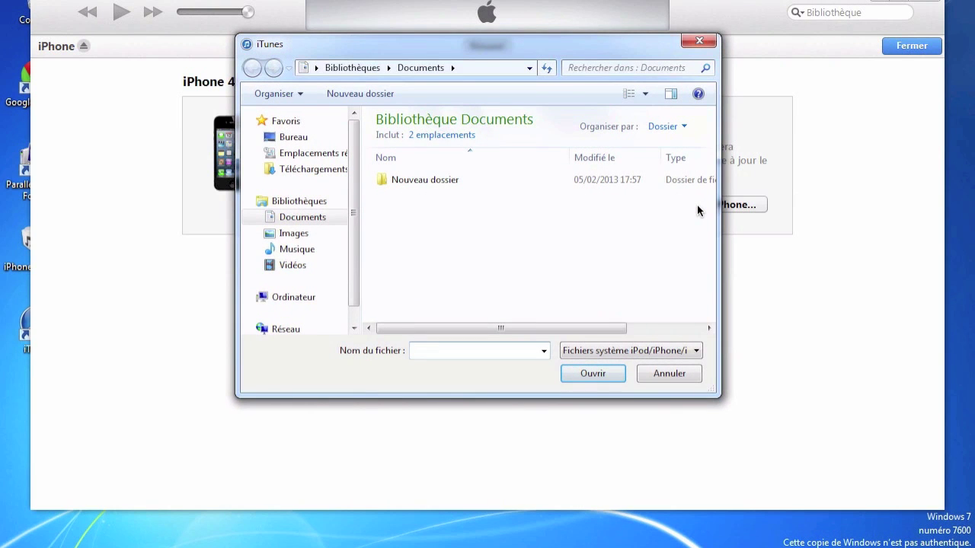
pyautogui.click(294, 137)
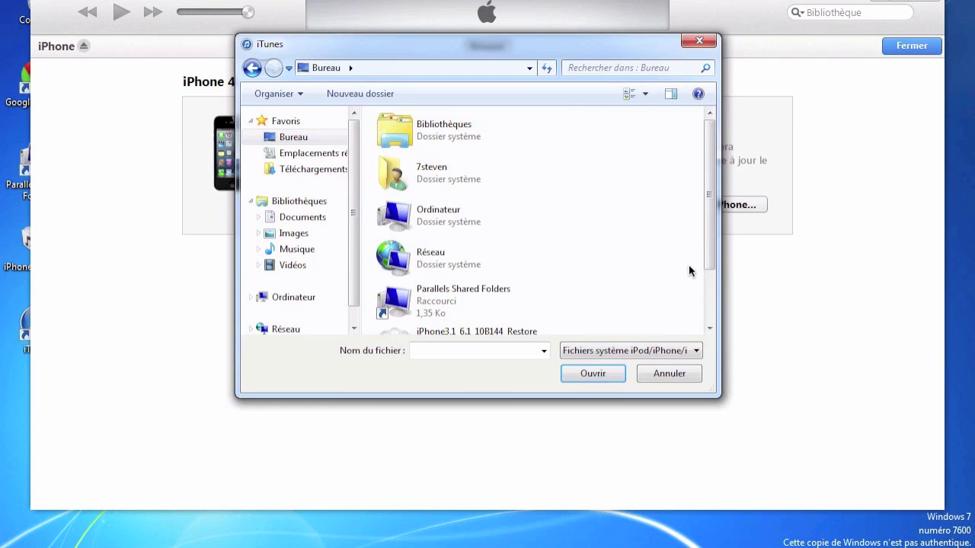
pyautogui.moveTo(701, 249); pyautogui.dragTo(705, 312)
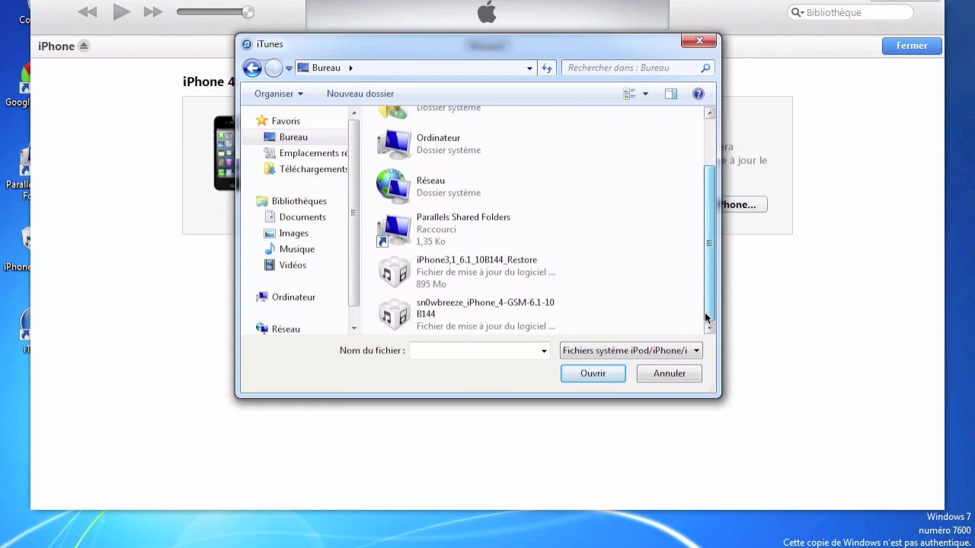
pyautogui.click(437, 312)
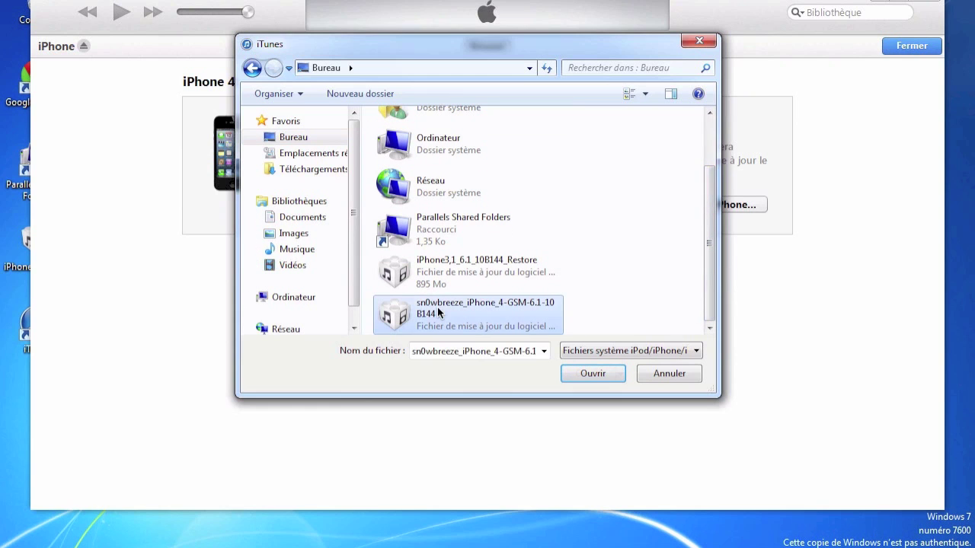
pyautogui.click(585, 376)
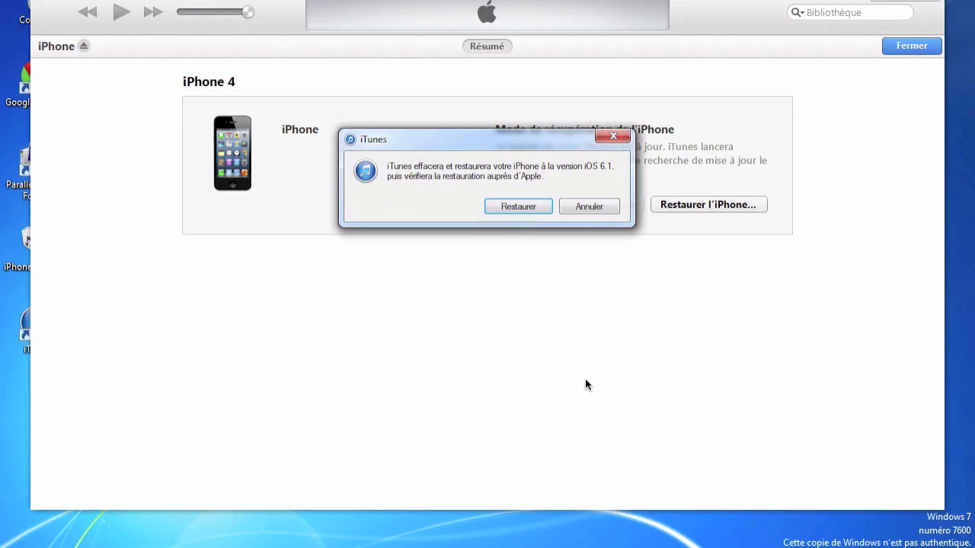
pyautogui.click(517, 206)
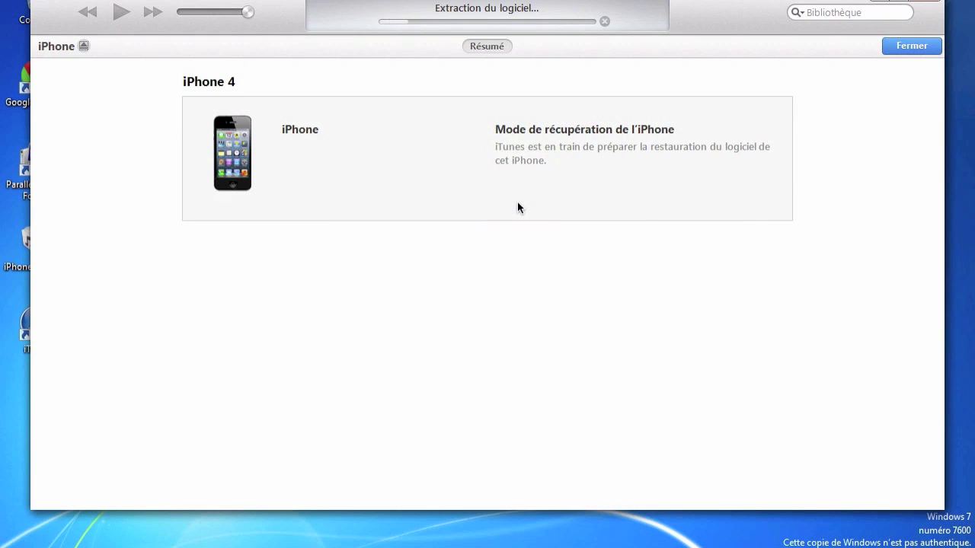